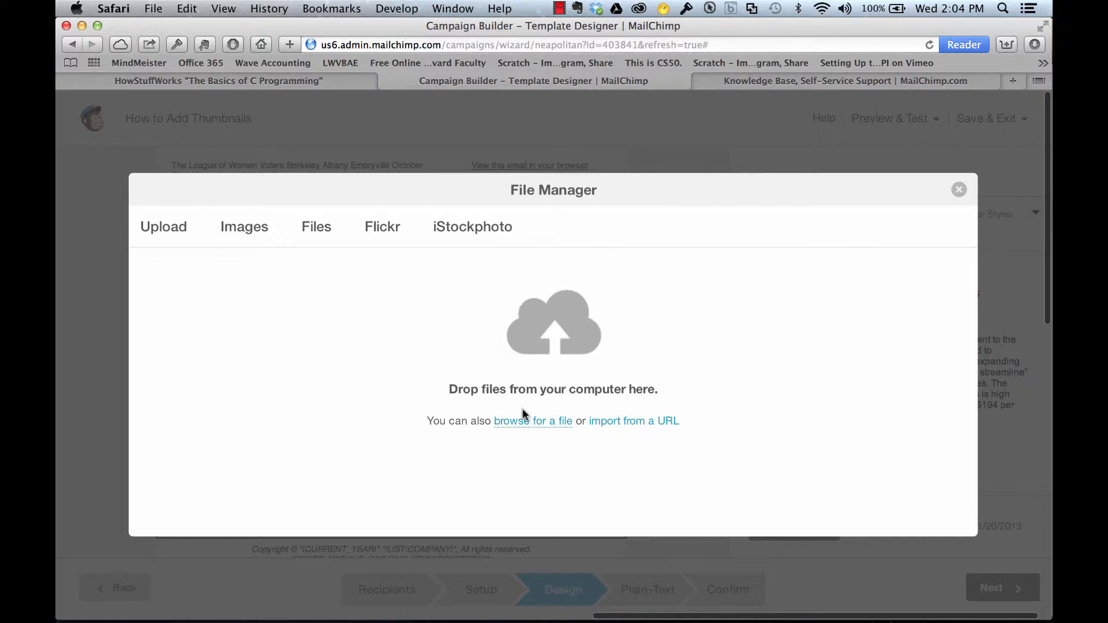
# Upload the image file lwv_logo_old_0.jpg from the logos folder to the file manager
pyautogui.click(528, 423)
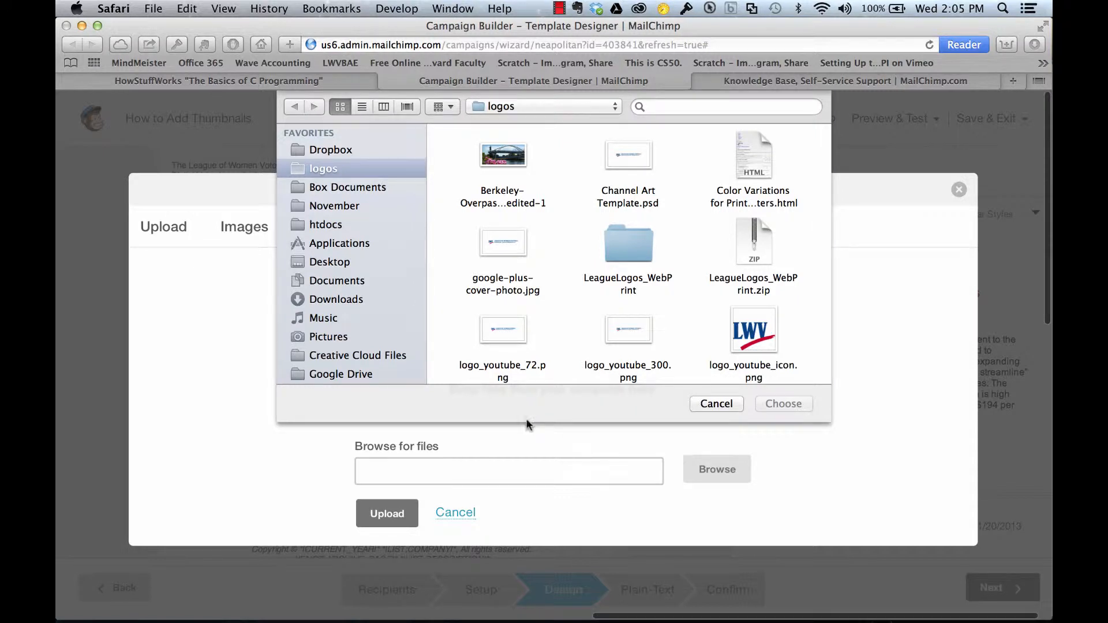
pyautogui.scroll(-2, 600, 315)
pyautogui.scroll(-5, 603, 302)
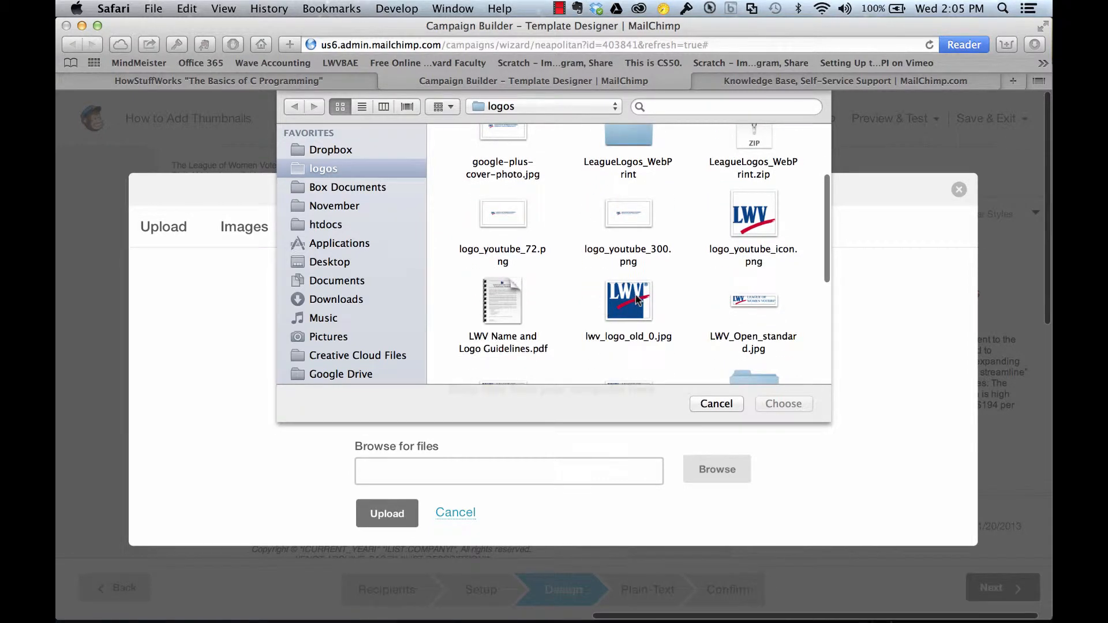
pyautogui.doubleClick(635, 296)
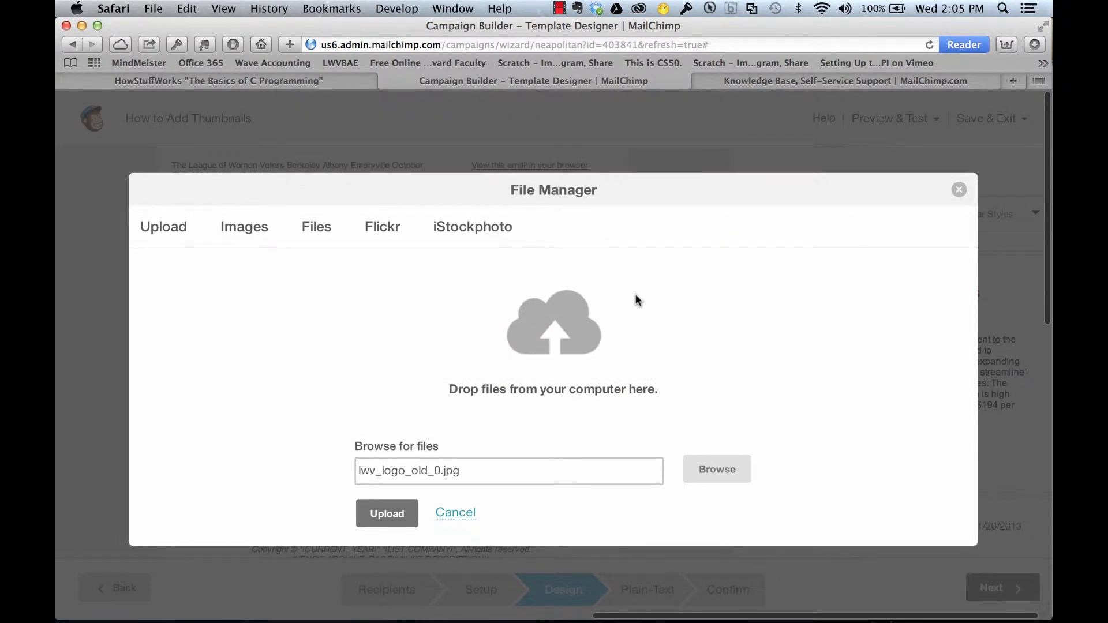
pyautogui.click(387, 515)
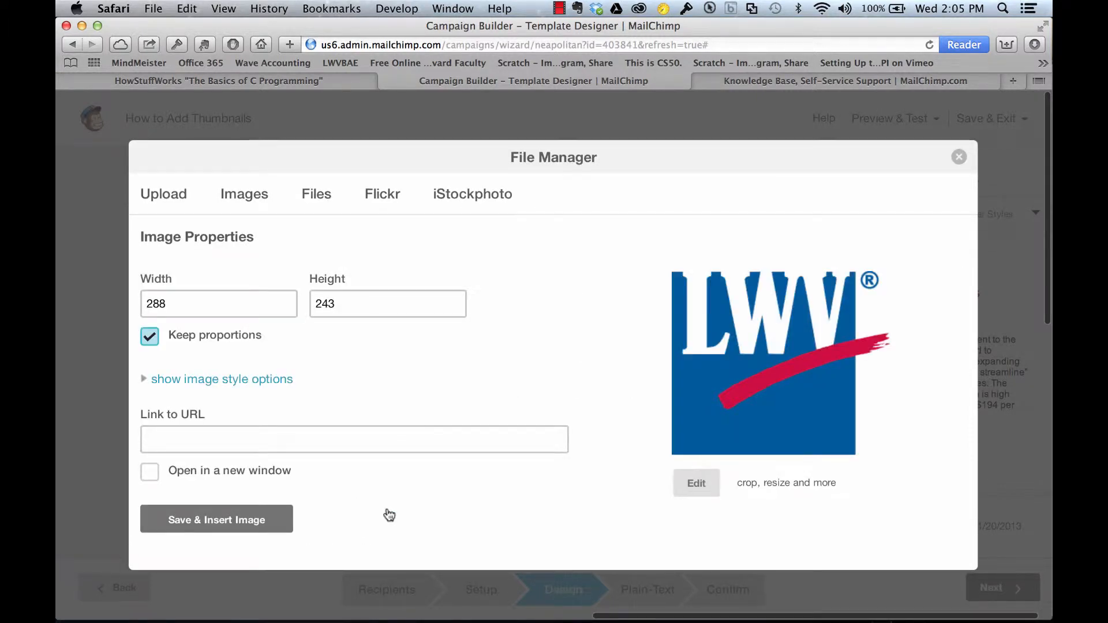
# Resize the uploaded logo to a width of 100 pixels with proportions kept, save it and insert it into the article text
pyautogui.click(703, 486)
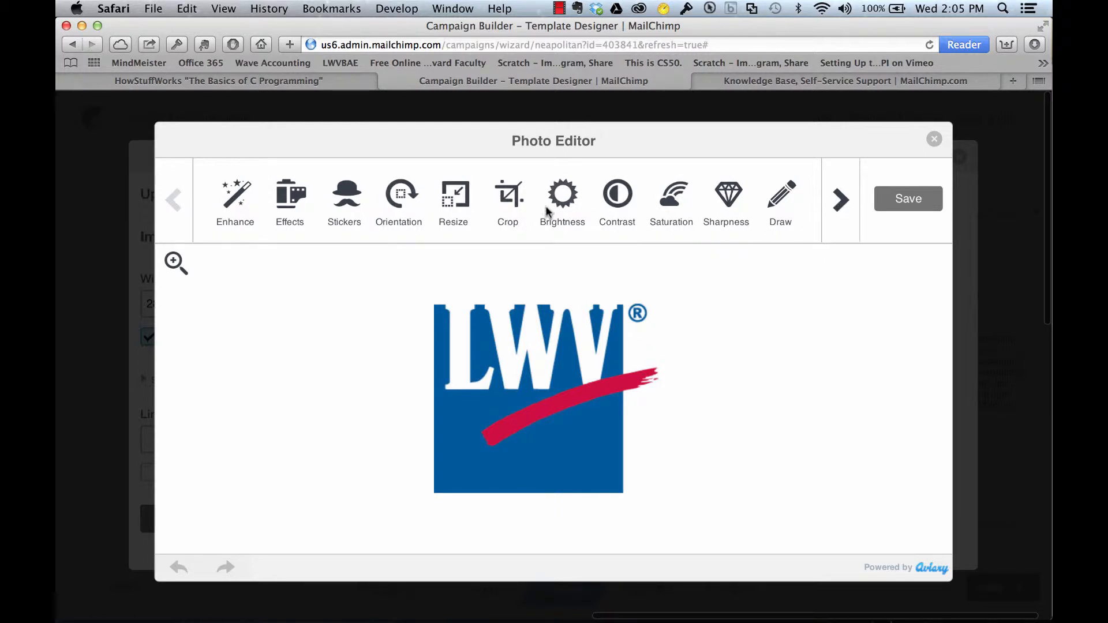
pyautogui.click(454, 196)
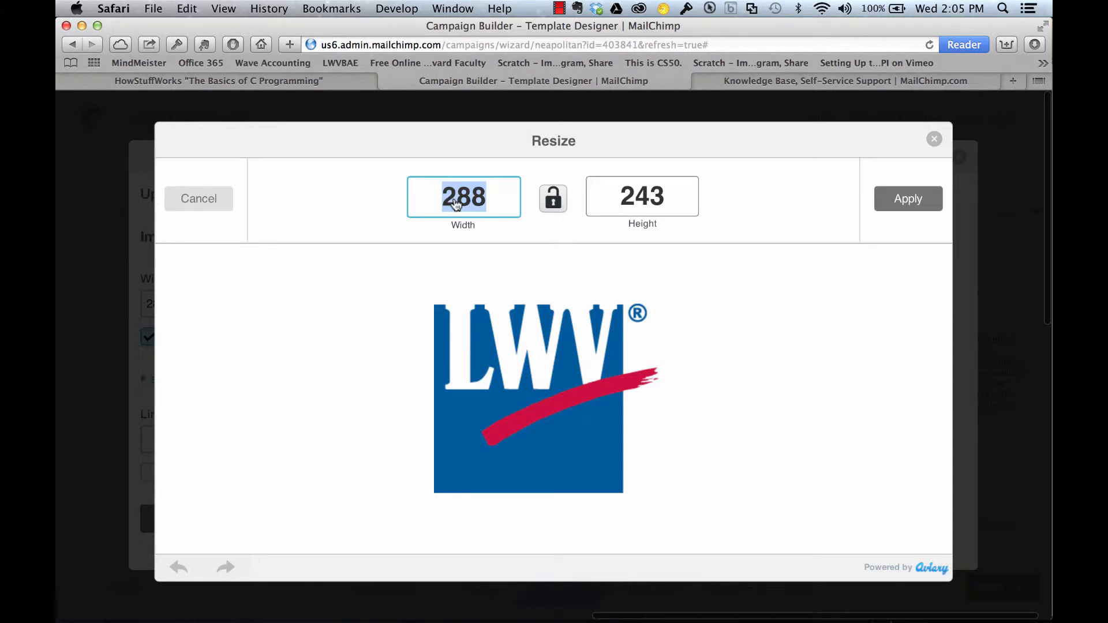
pyautogui.write('150')
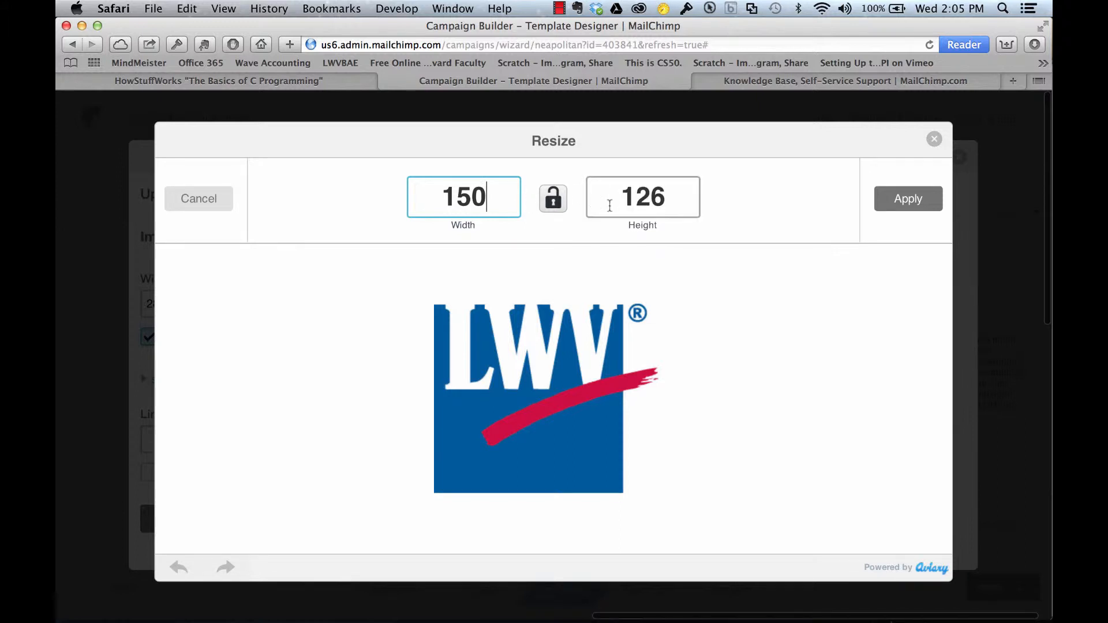
pyautogui.click(555, 207)
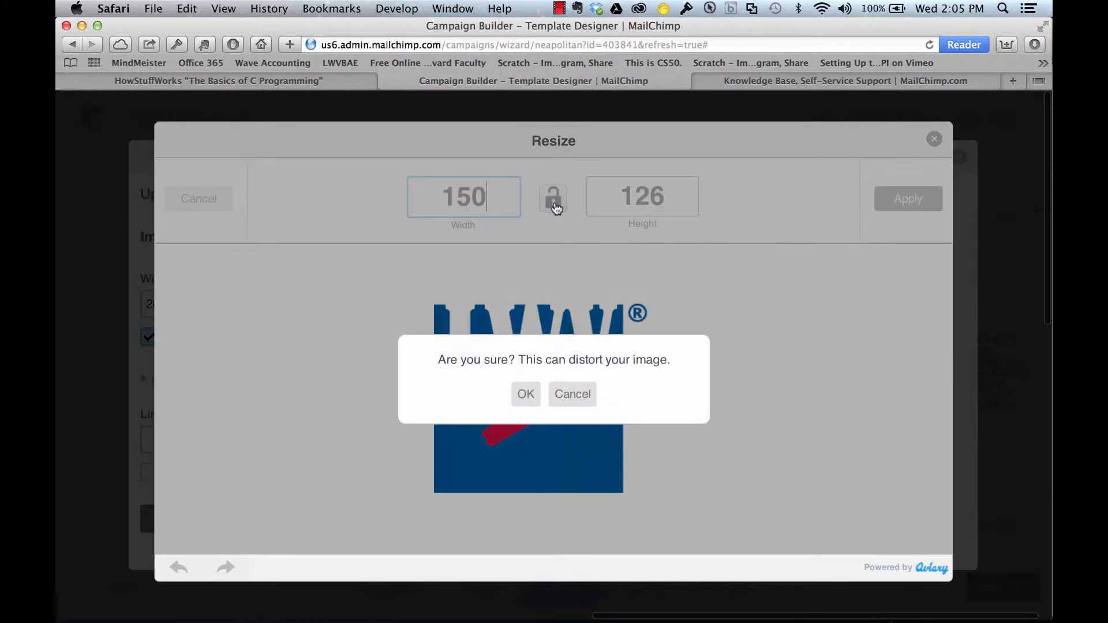
pyautogui.click(577, 396)
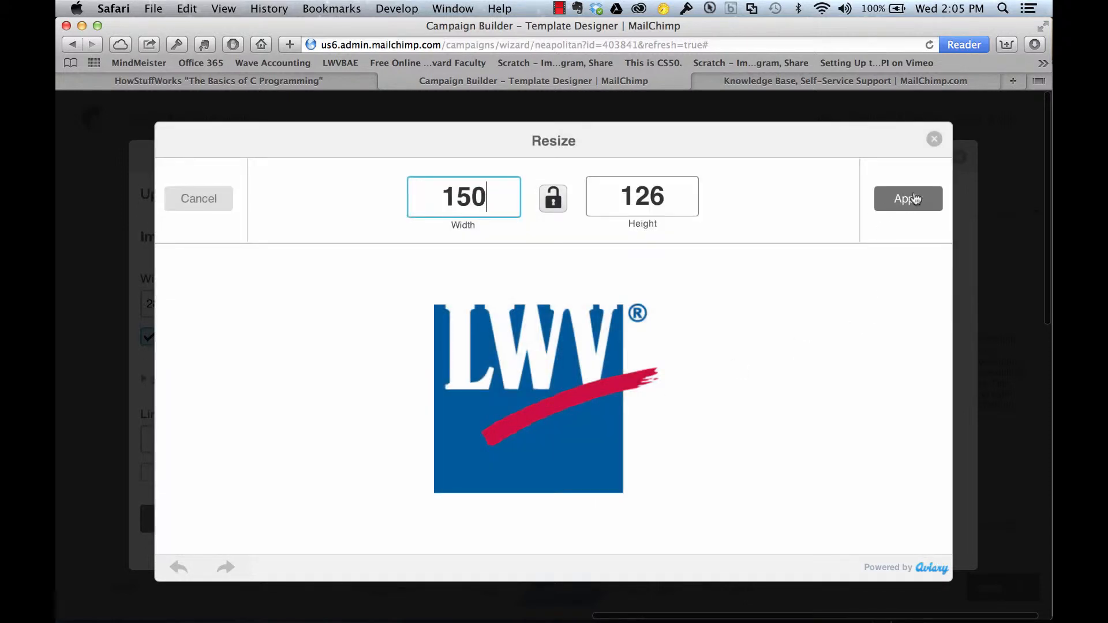
pyautogui.doubleClick(476, 205)
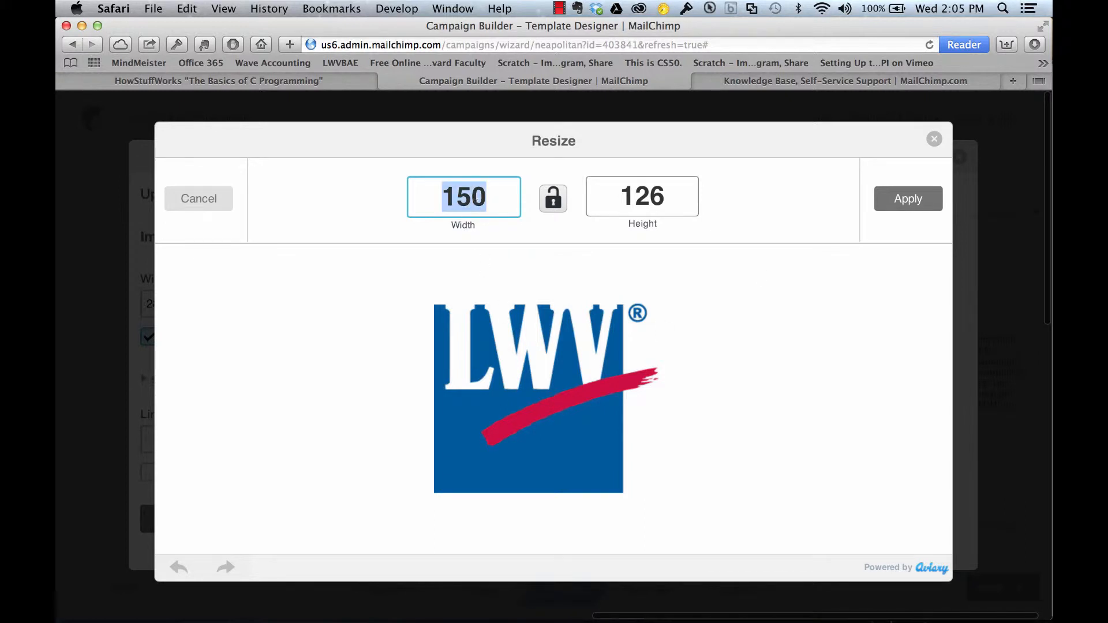
pyautogui.write('100')
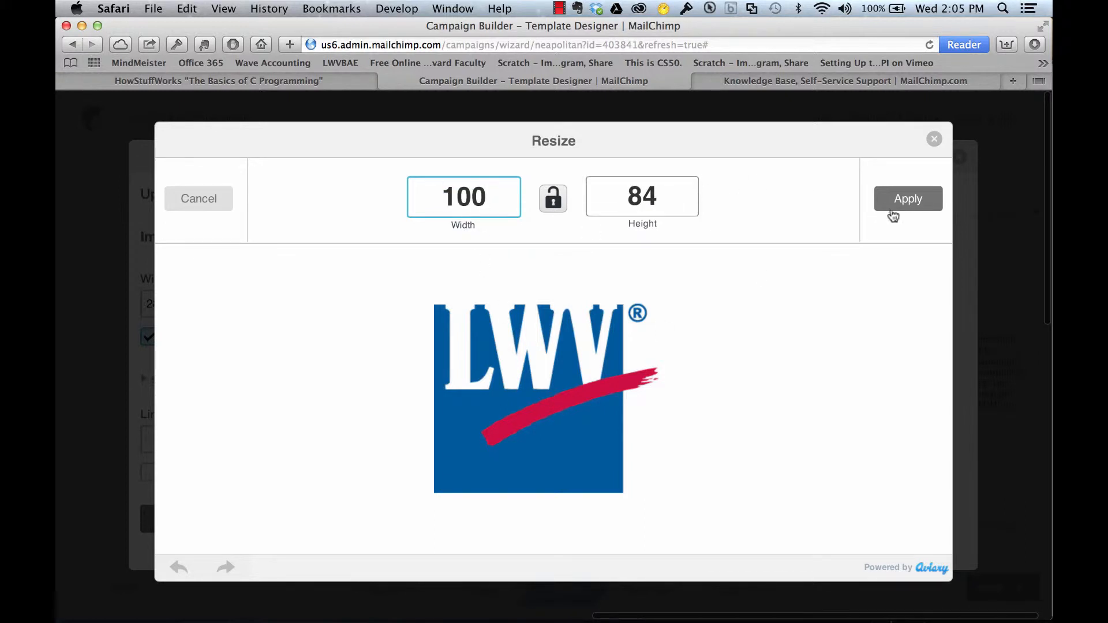
pyautogui.click(905, 199)
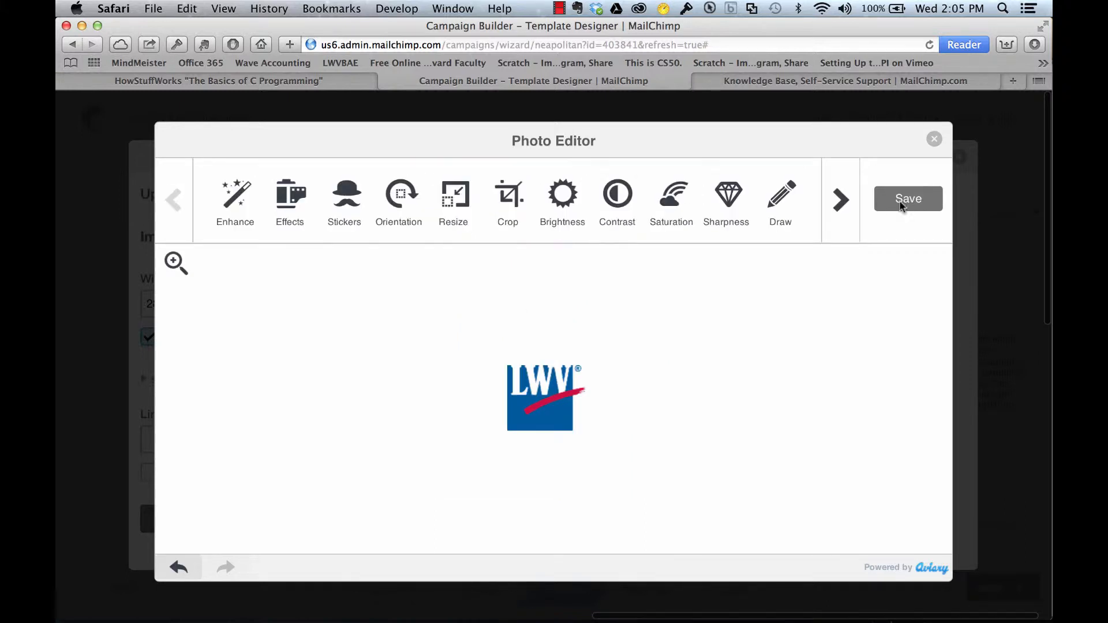
pyautogui.click(916, 202)
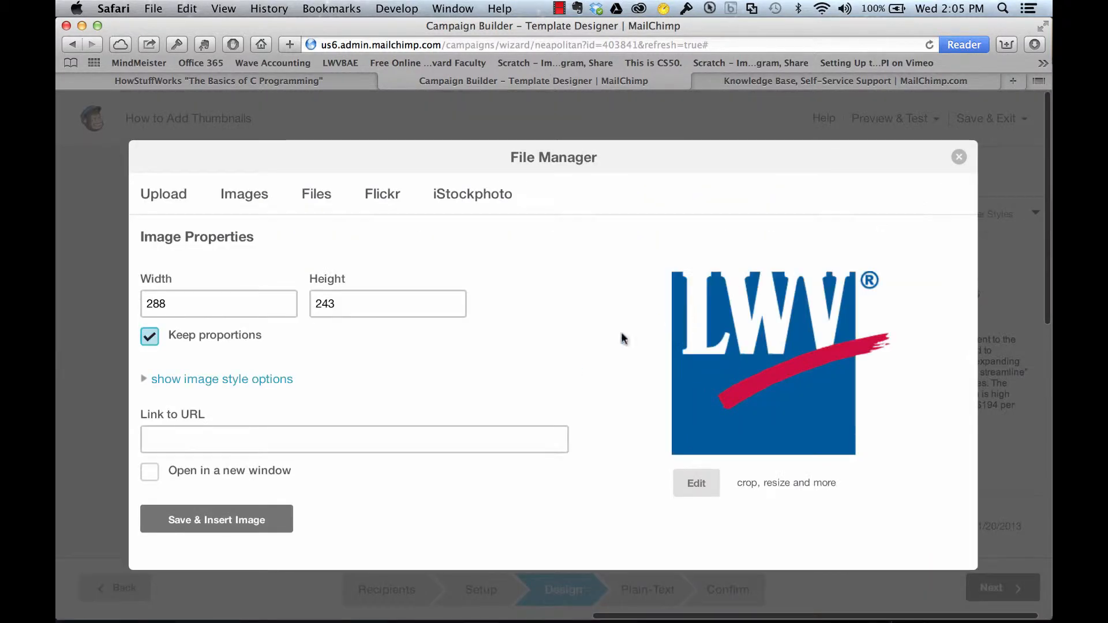
pyautogui.click(211, 524)
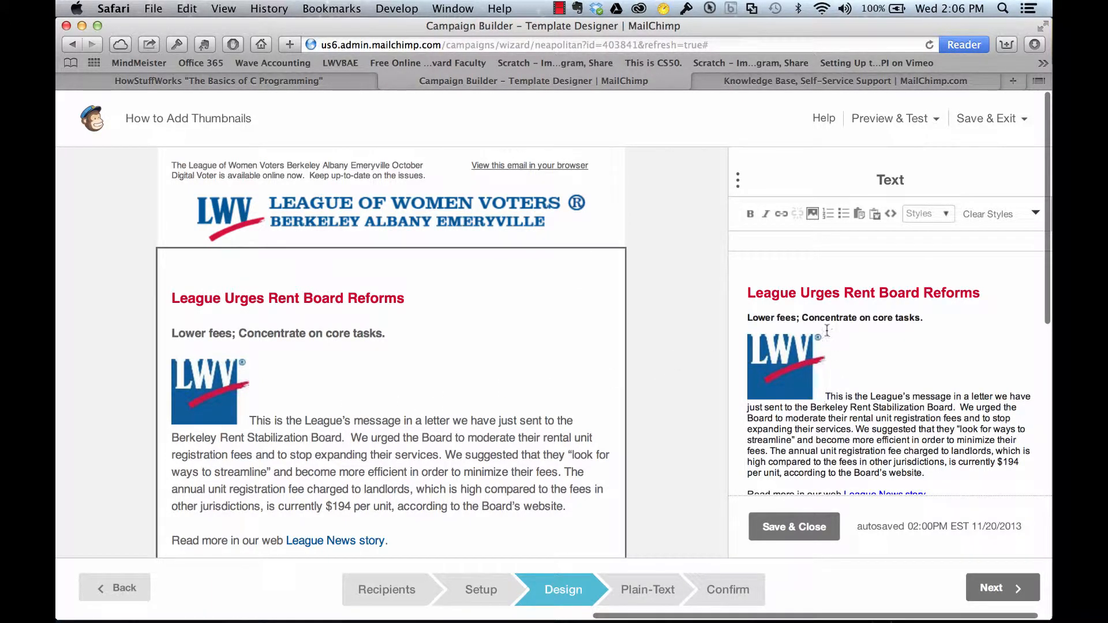
# Set the inserted logo's alignment to left in its image style options
pyautogui.doubleClick(790, 365)
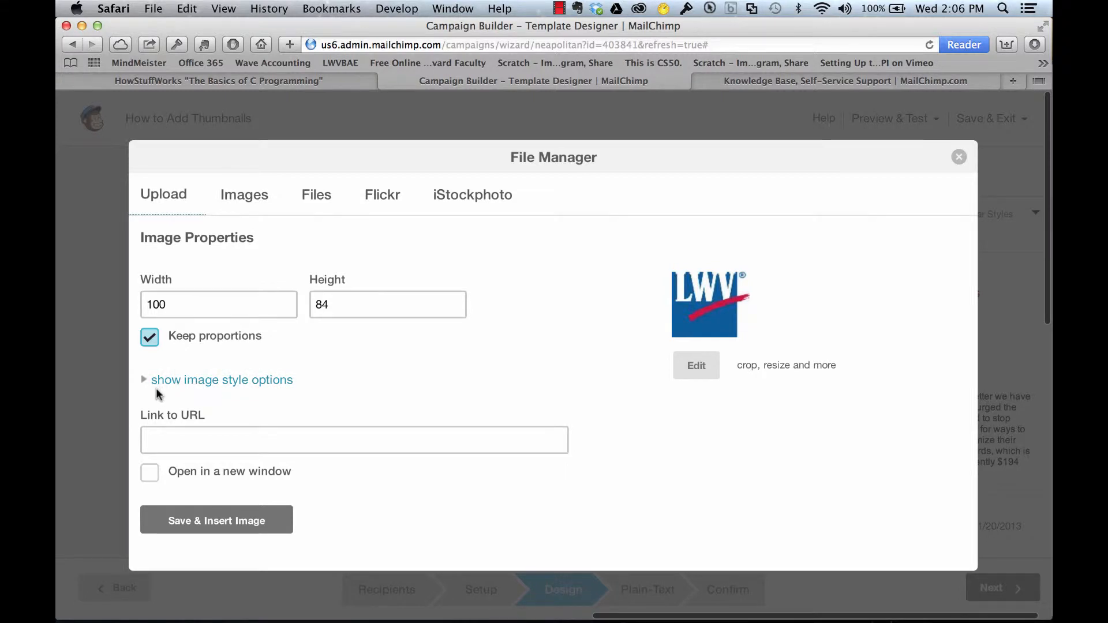
pyautogui.click(237, 386)
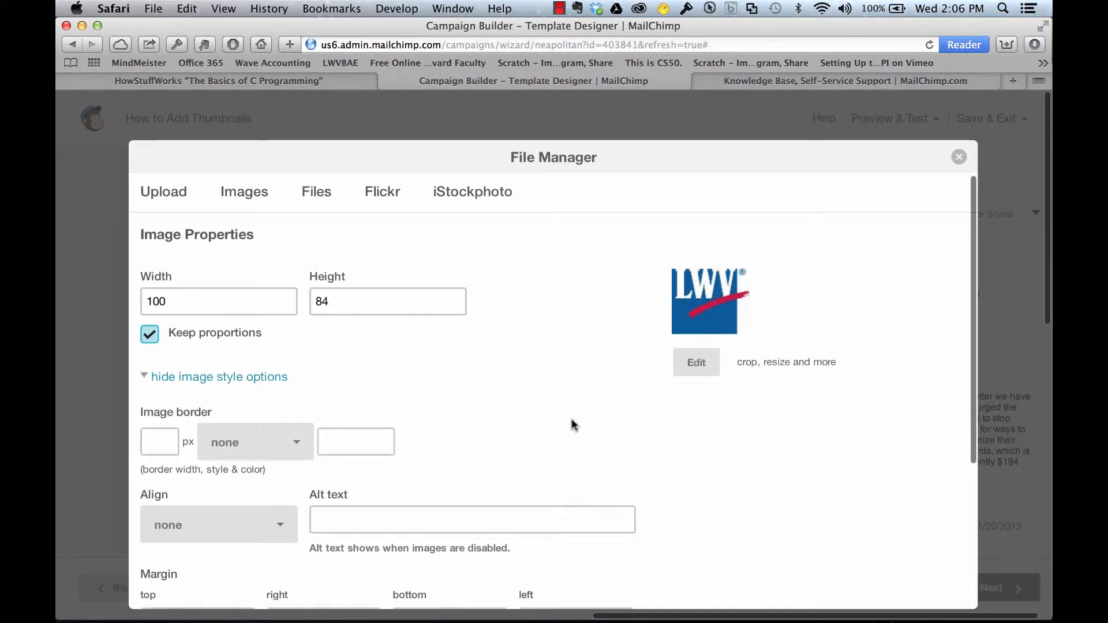
pyautogui.scroll(-4, 571, 421)
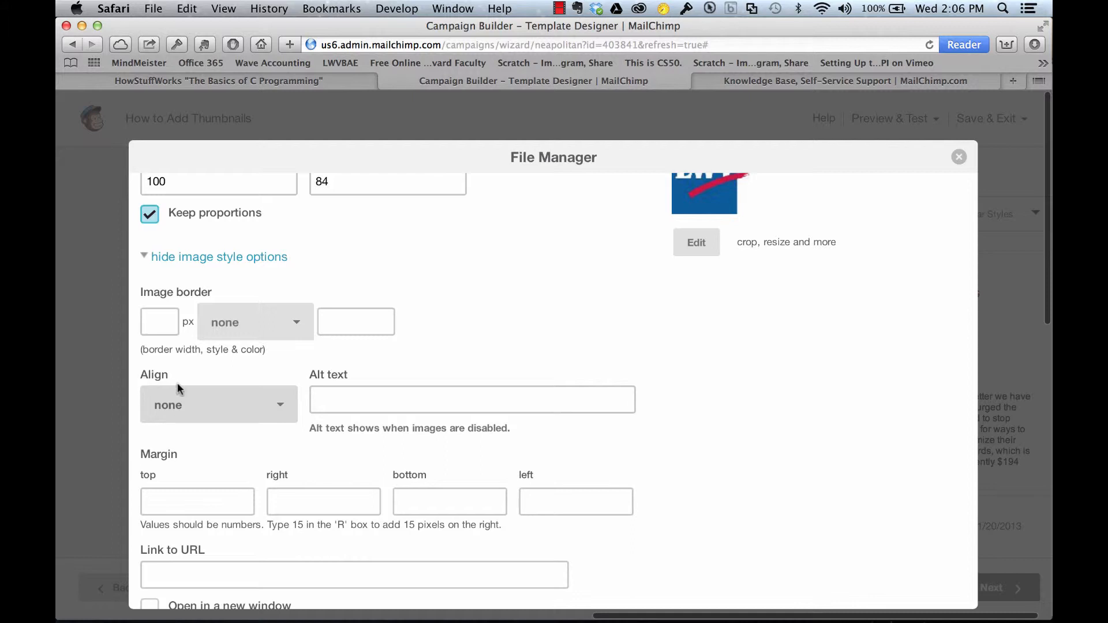
pyautogui.click(283, 406)
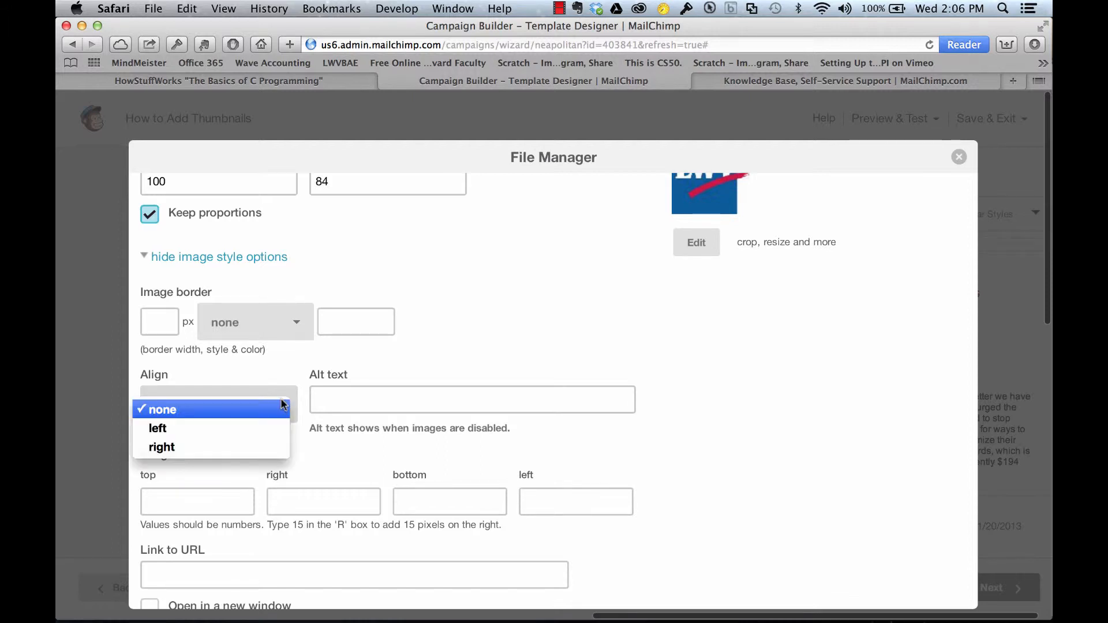
pyautogui.click(164, 428)
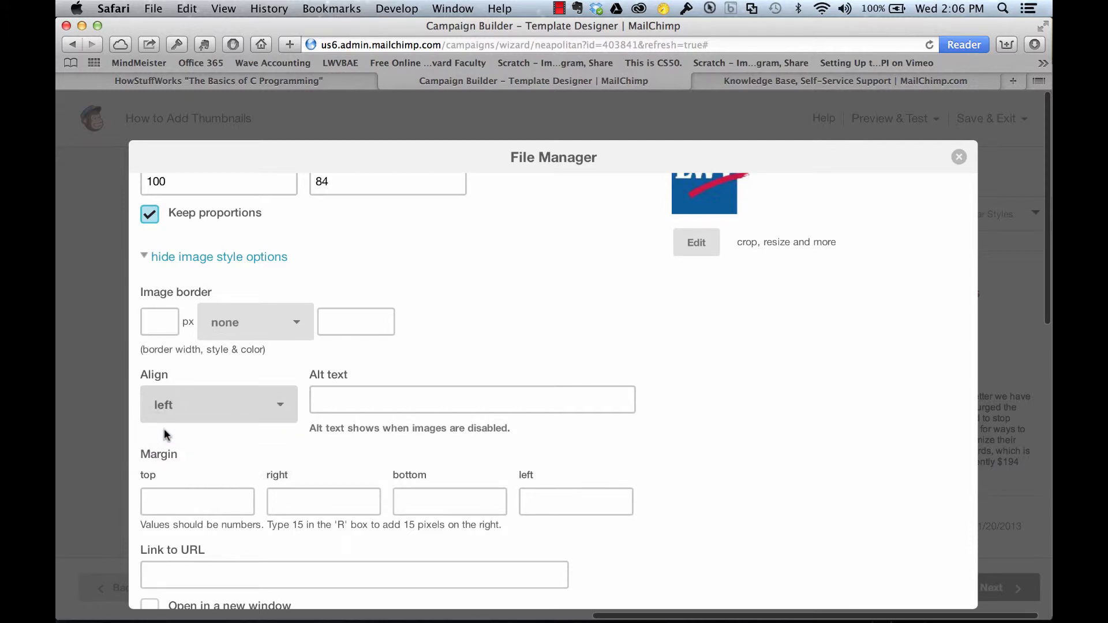
pyautogui.click(325, 397)
pyautogui.scroll(-3, 765, 494)
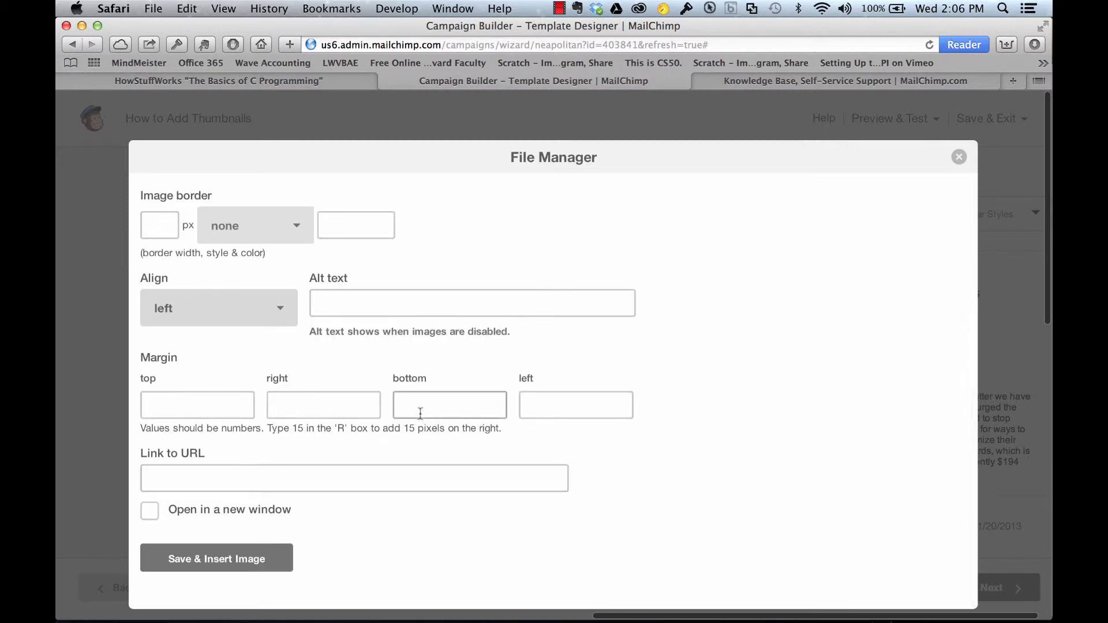
pyautogui.click(185, 476)
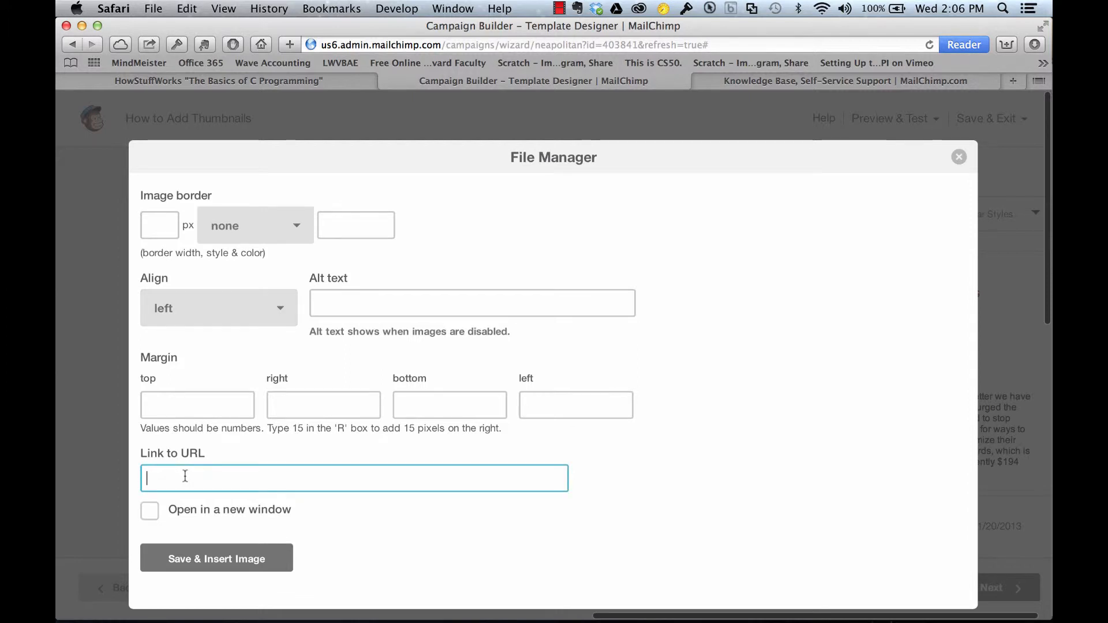
pyautogui.write('http://lwvbae.or')
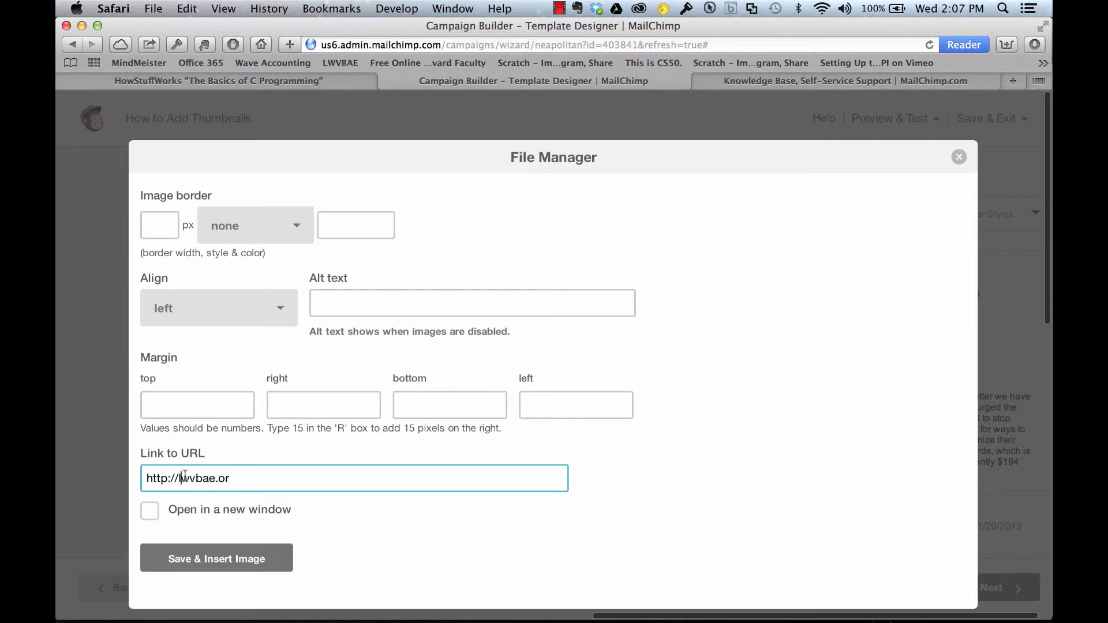
pyautogui.write('g')
pyautogui.click(150, 512)
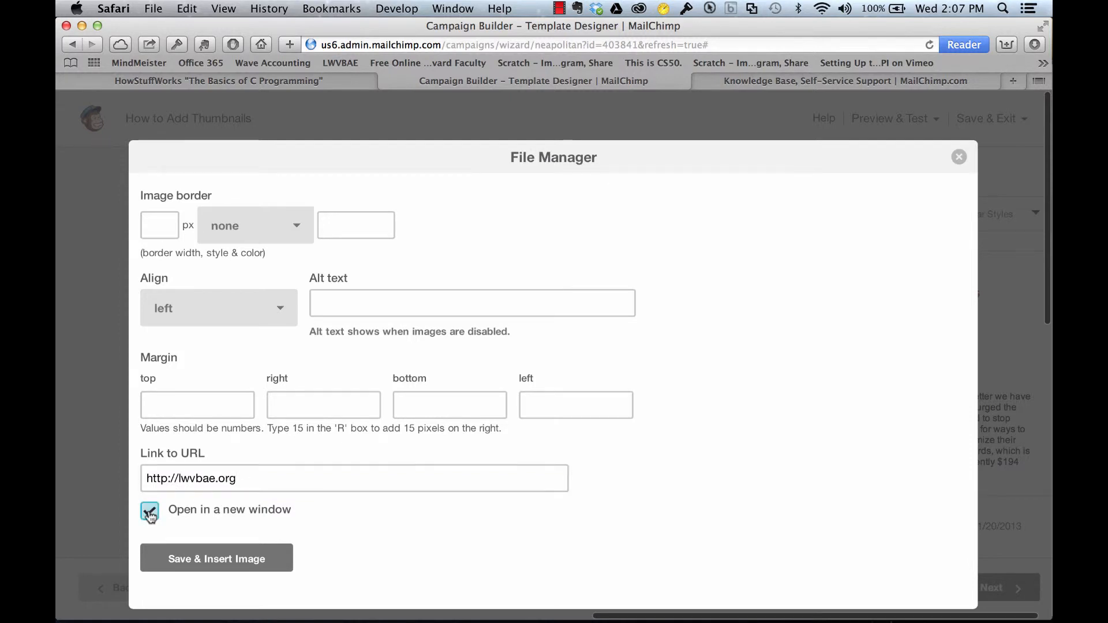
pyautogui.click(216, 561)
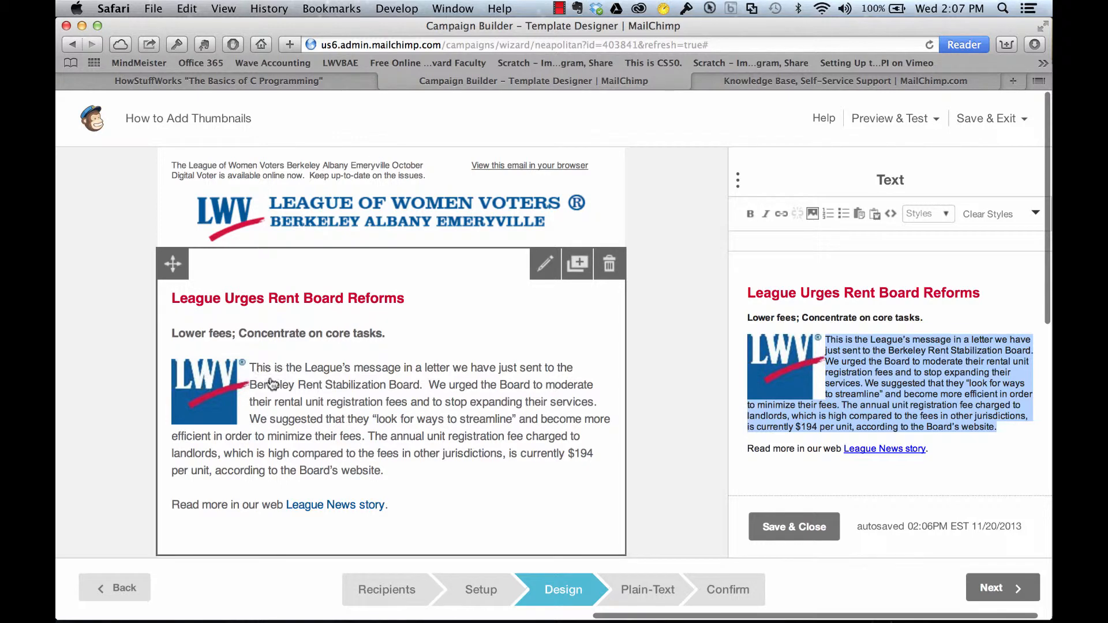
# Preview the campaign in its desktop and mobile layouts, checking the article with the logo, and return to the designer
pyautogui.click(910, 124)
pyautogui.click(851, 154)
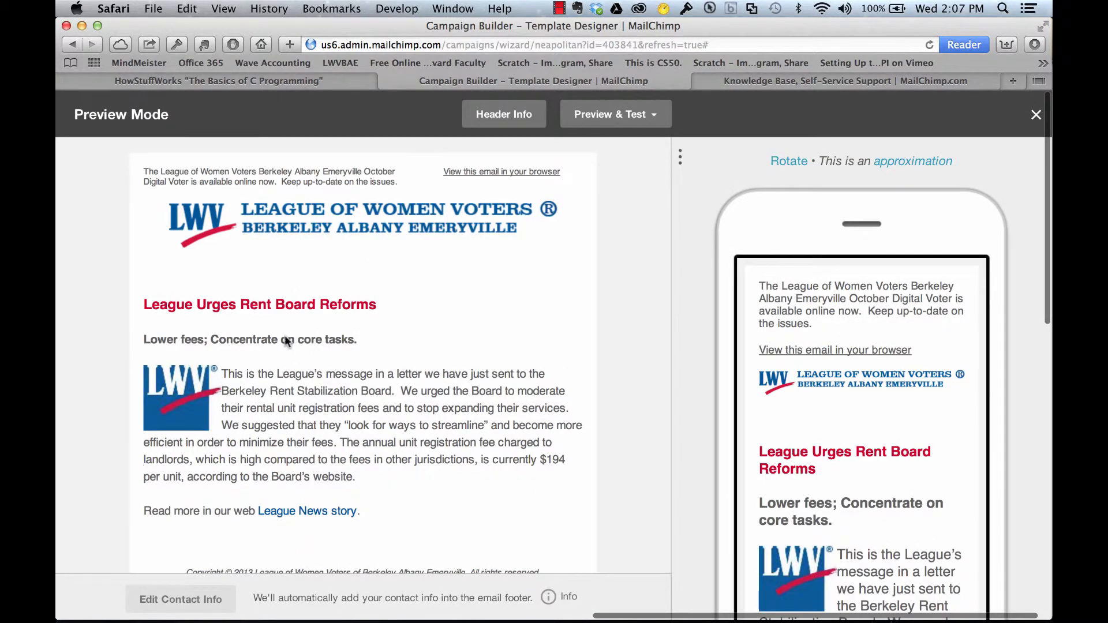
pyautogui.scroll(-3, 915, 456)
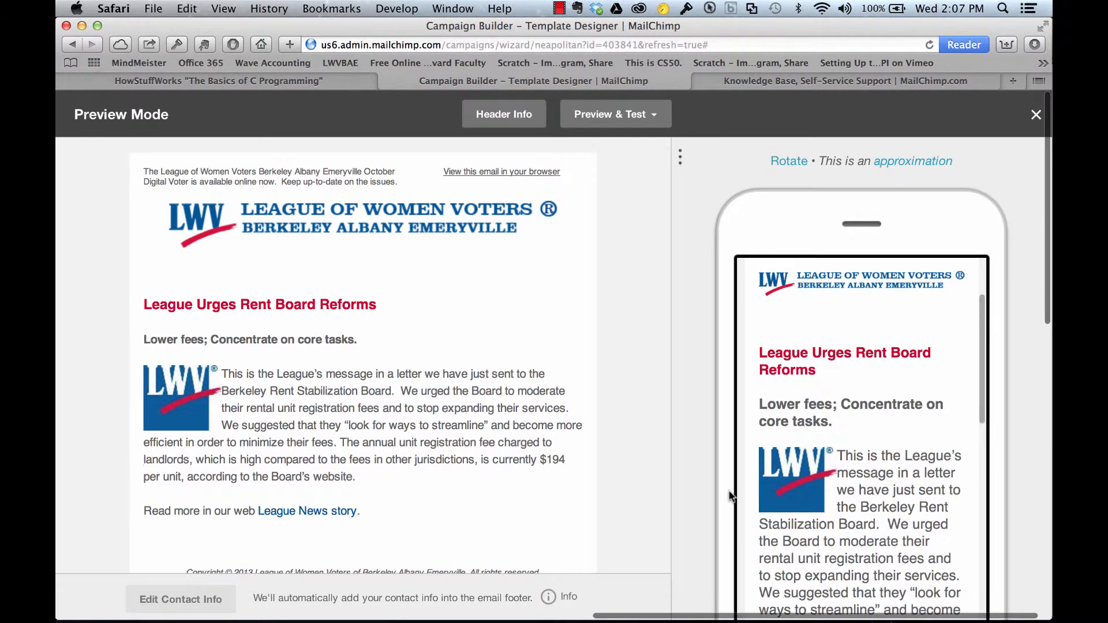
pyautogui.click(1036, 116)
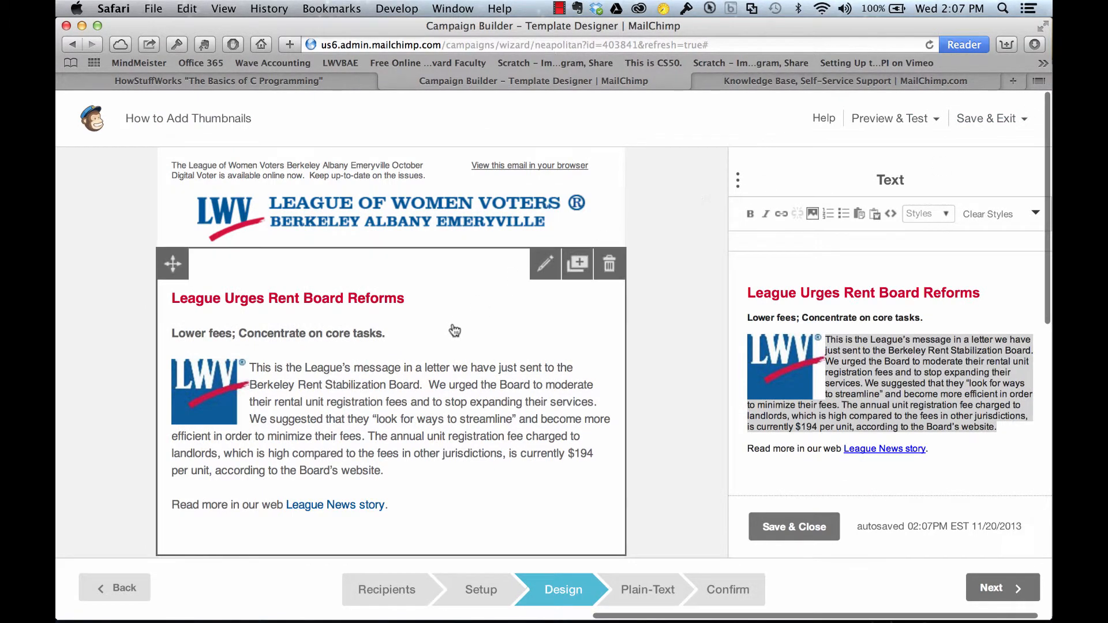
# Review the campaign info in the Setup stage, then return to the Design stage and look through the available content blocks
pyautogui.click(473, 592)
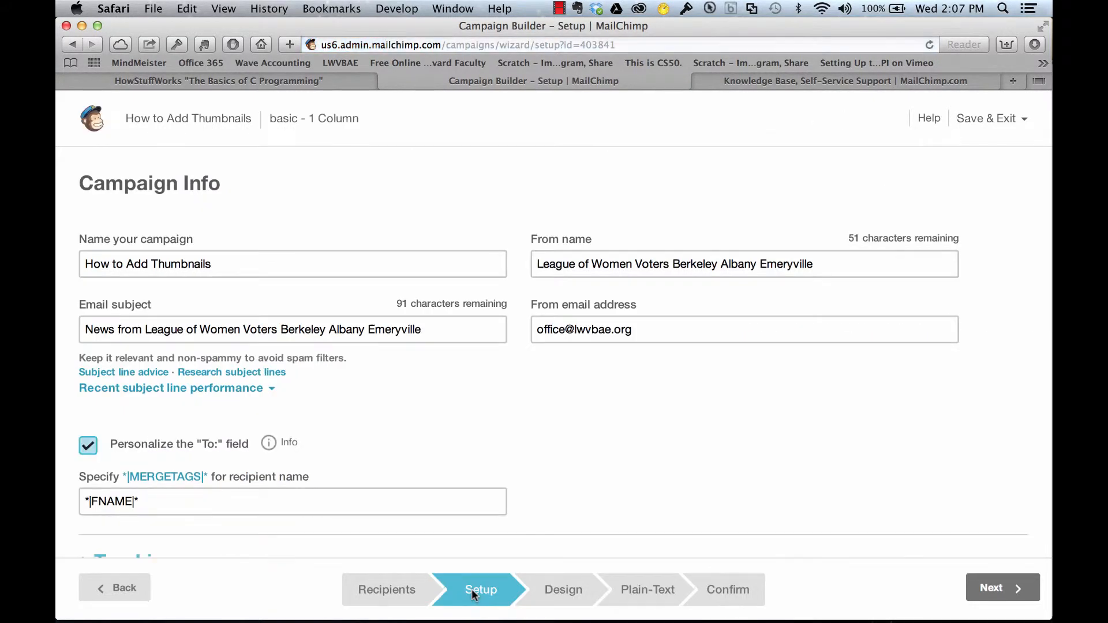
pyautogui.click(561, 598)
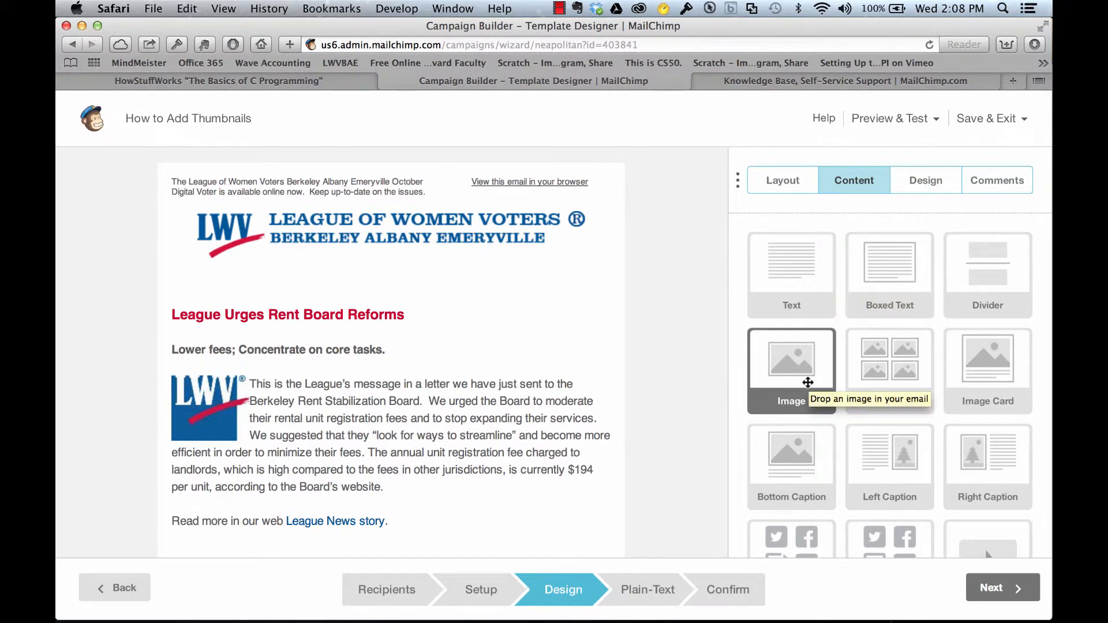
pyautogui.scroll(-2, 803, 376)
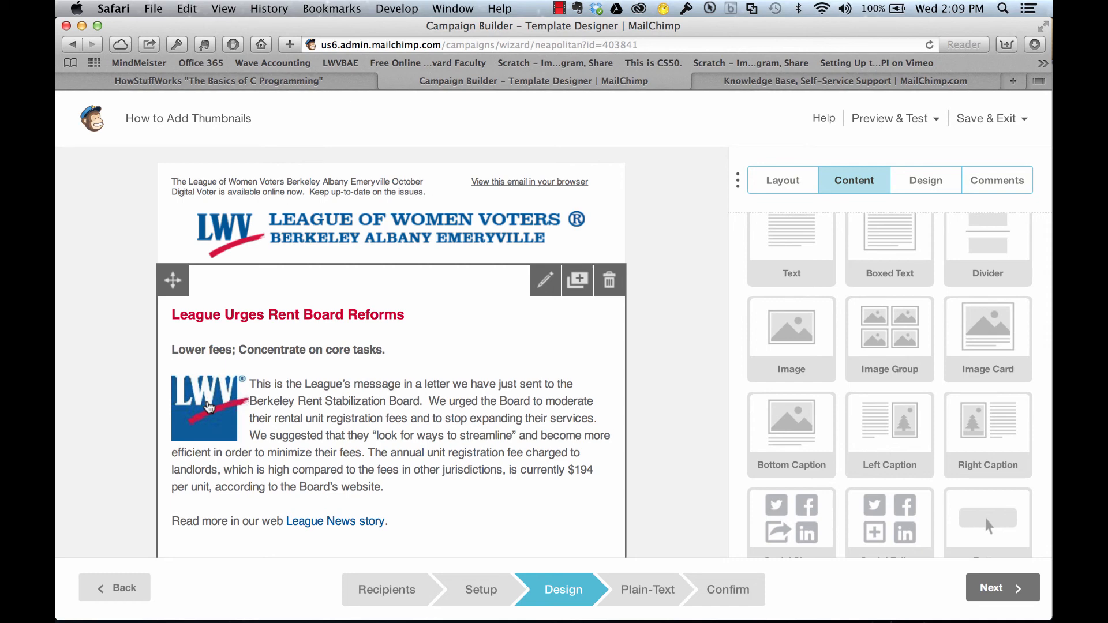
pyautogui.click(559, 8)
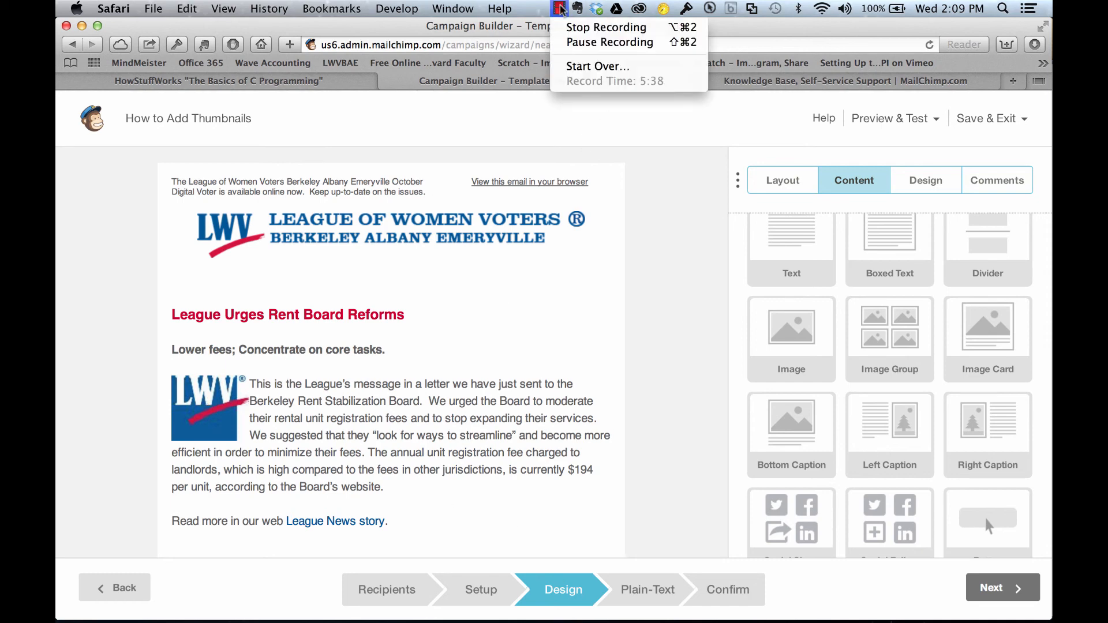